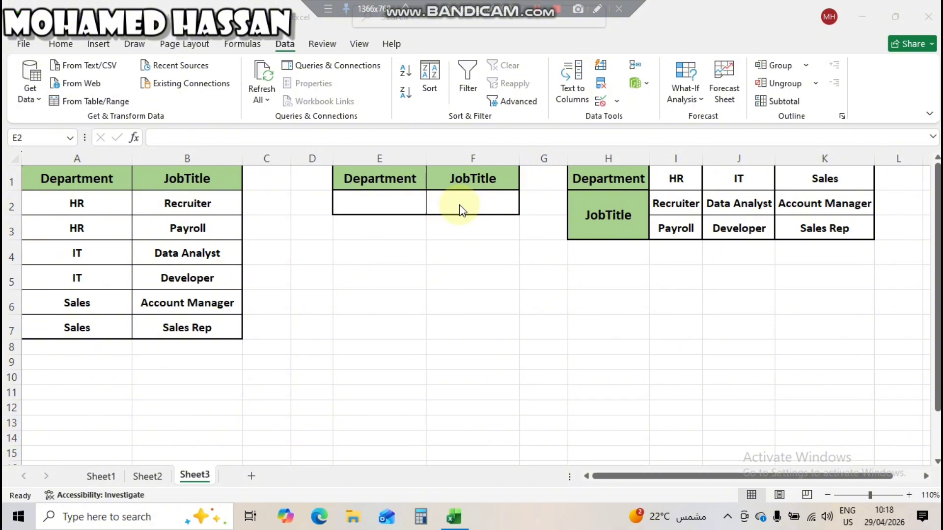
Examine the Department and JobTitle source table in A1:B7 against the entry cells E2 and F2
left_click(446, 205)
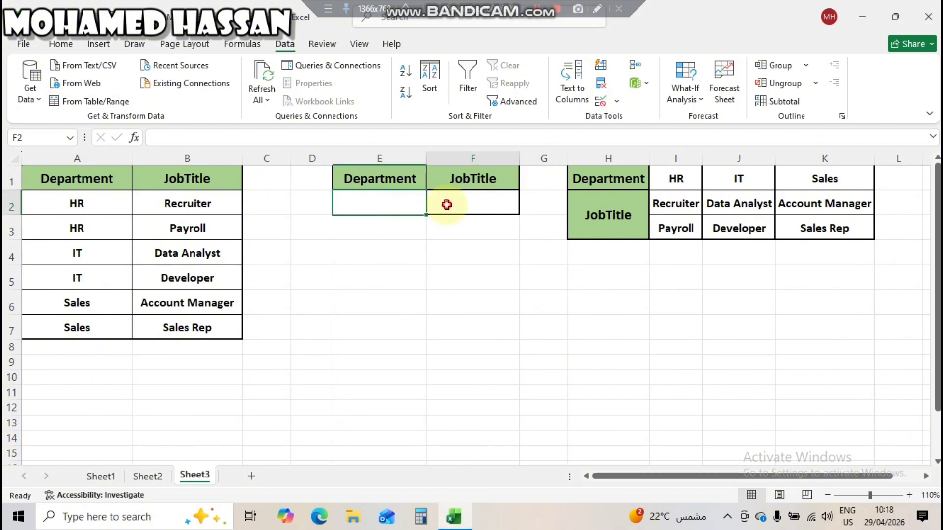
left_click(415, 204)
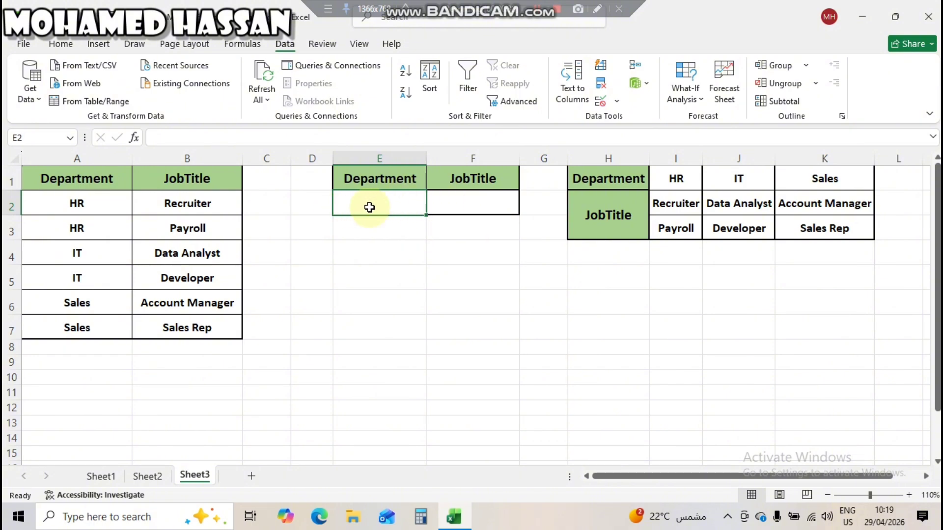
left_click_drag(64, 179, 192, 181)
left_click_drag(194, 250, 182, 323)
left_click(111, 209)
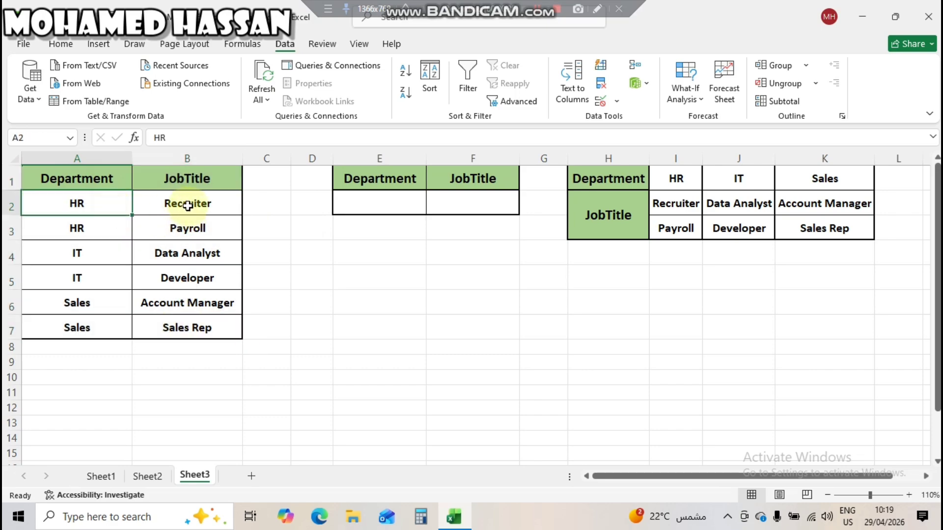
left_click_drag(187, 200, 187, 231)
left_click_drag(77, 253, 77, 278)
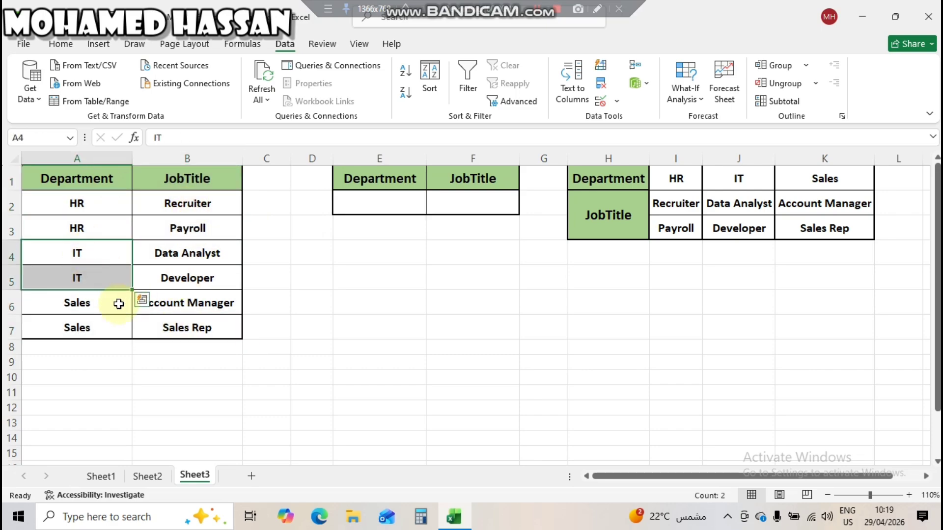
left_click(406, 201)
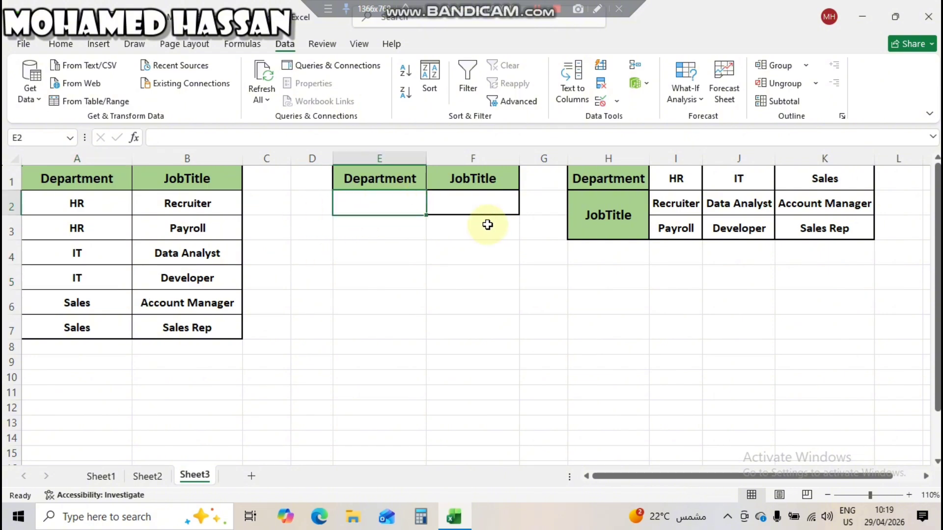
left_click_drag(227, 201, 223, 223)
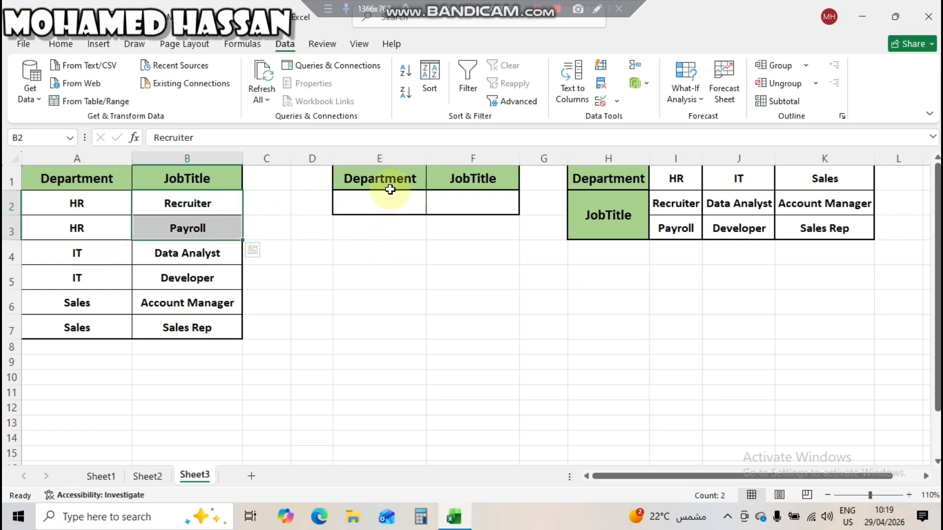
Add a List data validation to the Department cell E2 with =$I$1:$K$1 as its source
left_click(390, 209)
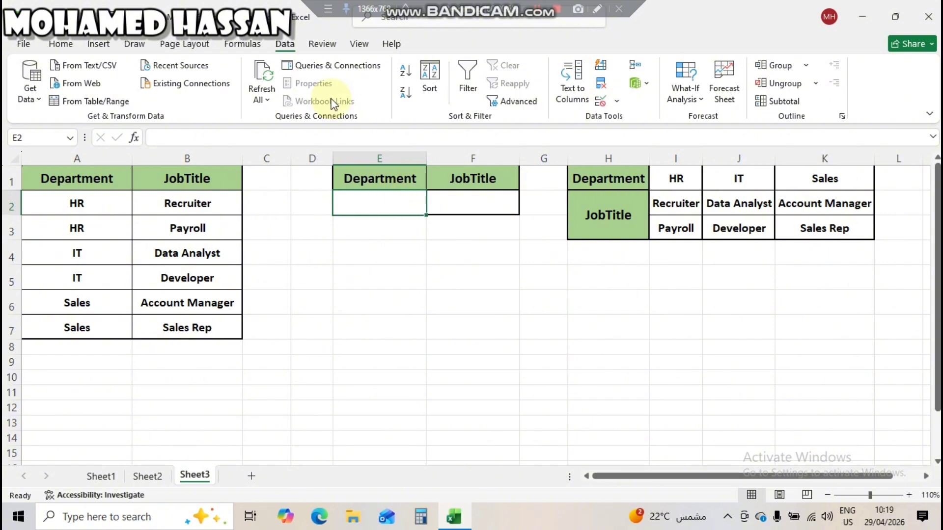
left_click(619, 101)
left_click(636, 122)
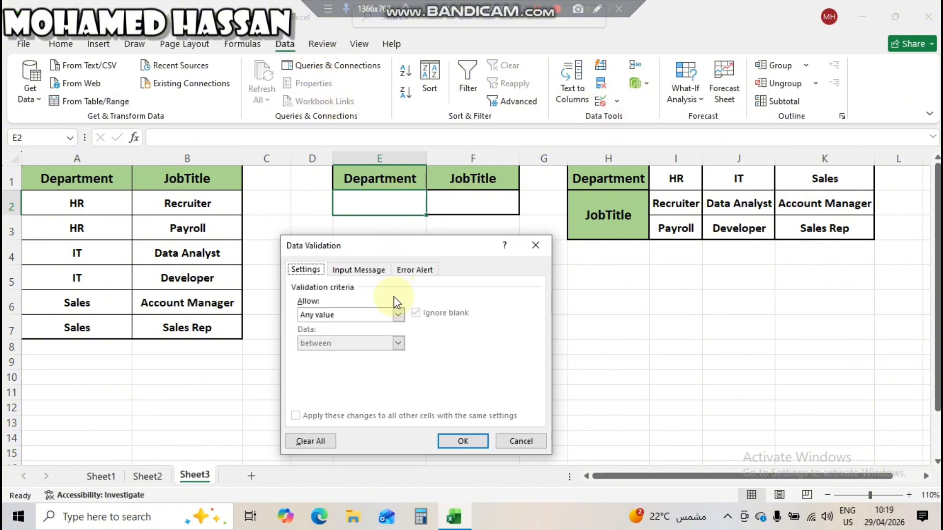
left_click(398, 314)
left_click(378, 355)
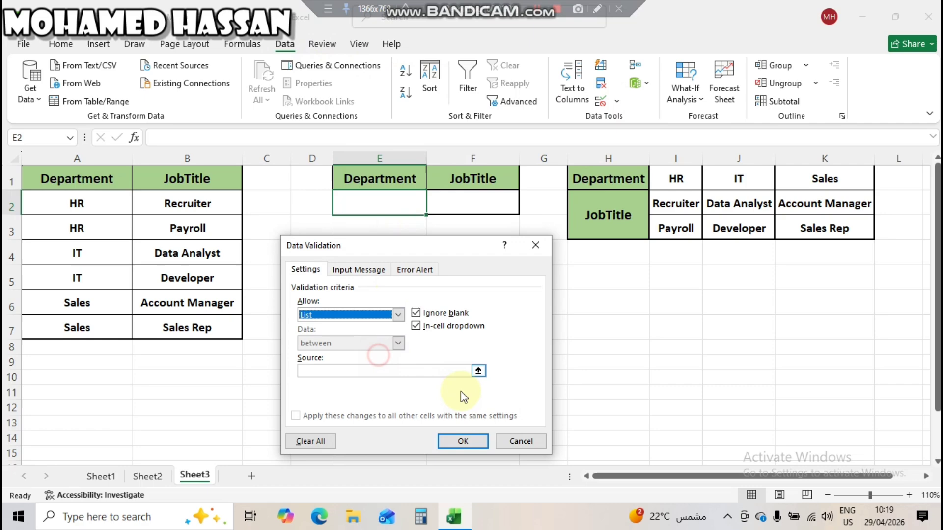
left_click(479, 371)
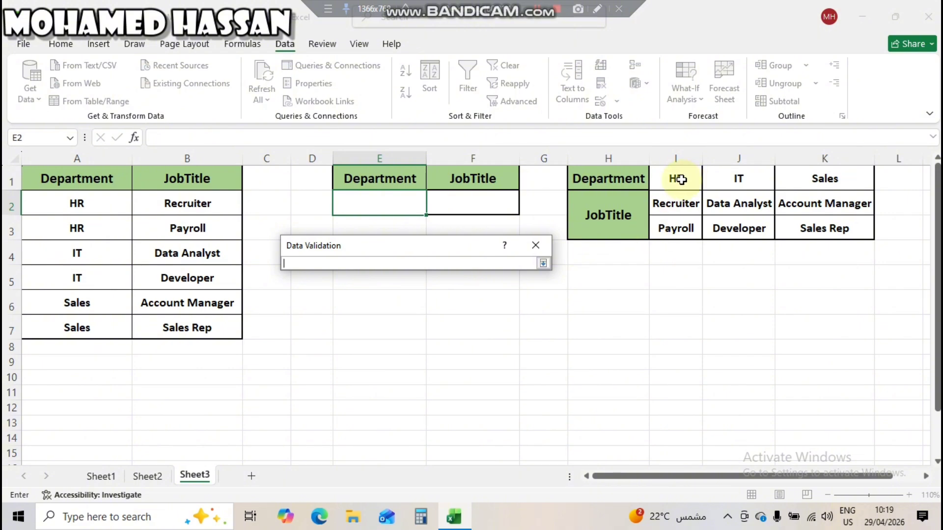
left_click_drag(679, 180, 795, 181)
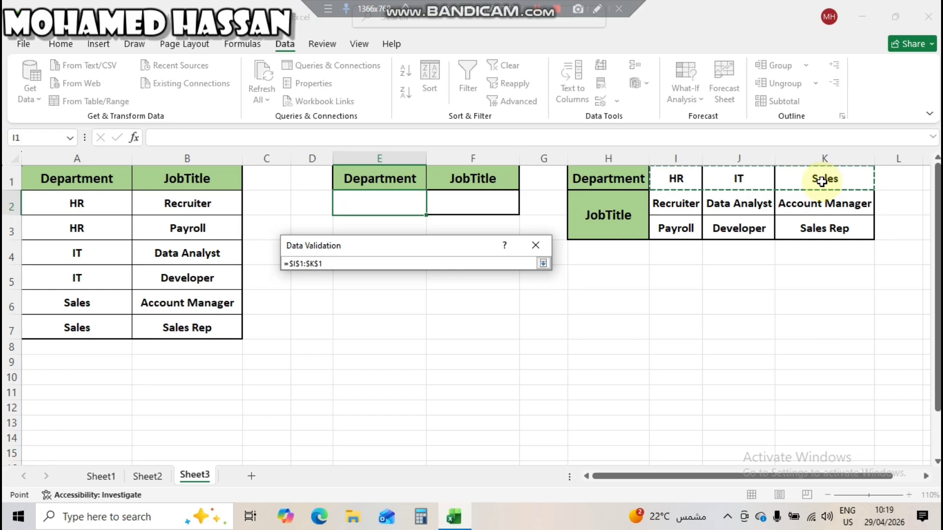
key("Return")
key("Return")
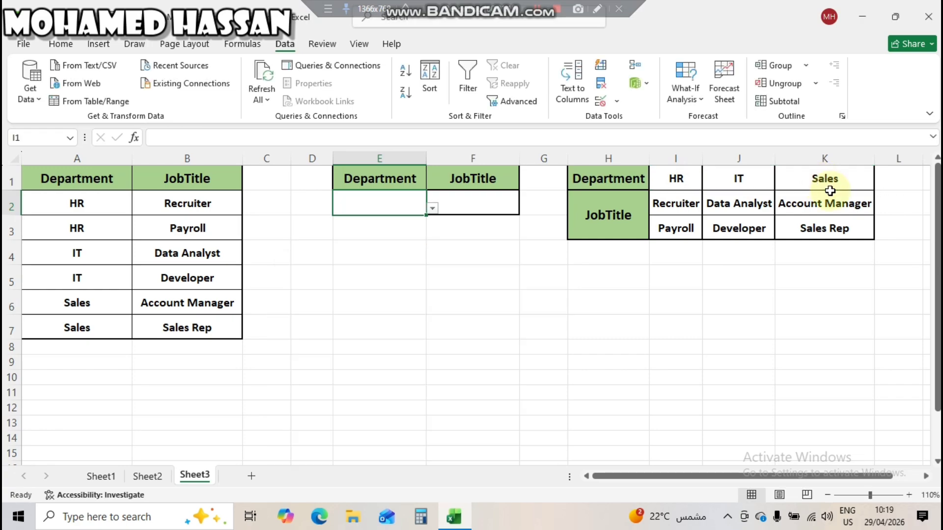
Choose HR from the drop-down list in E2 and go to the JobTitle cell F2
left_click(432, 208)
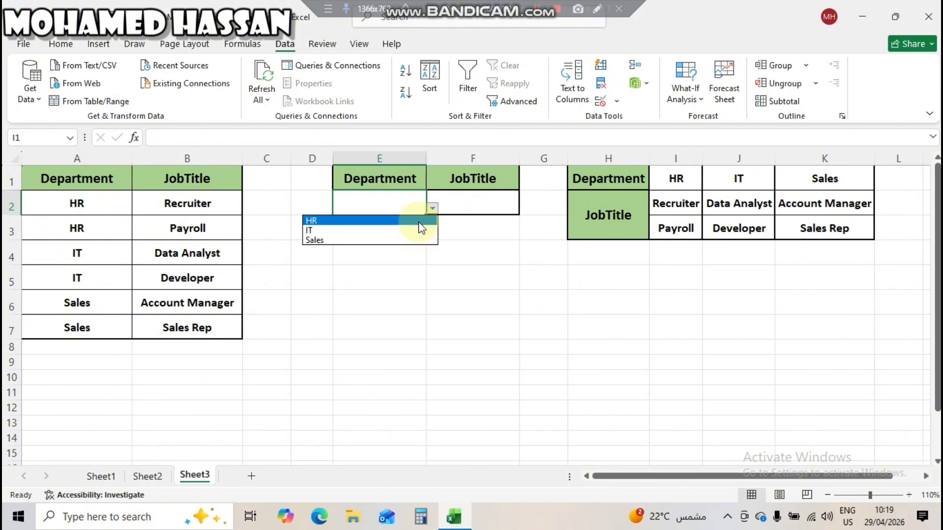
left_click(419, 222)
left_click(459, 204)
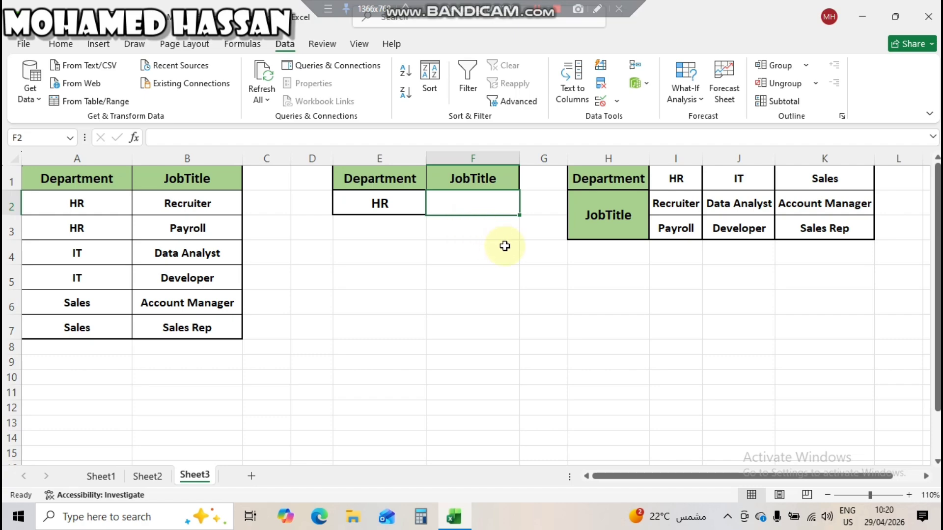
Examine the department headers in I1:K1 and the job titles listed beneath each one in I2:K3
left_click_drag(680, 206, 684, 225)
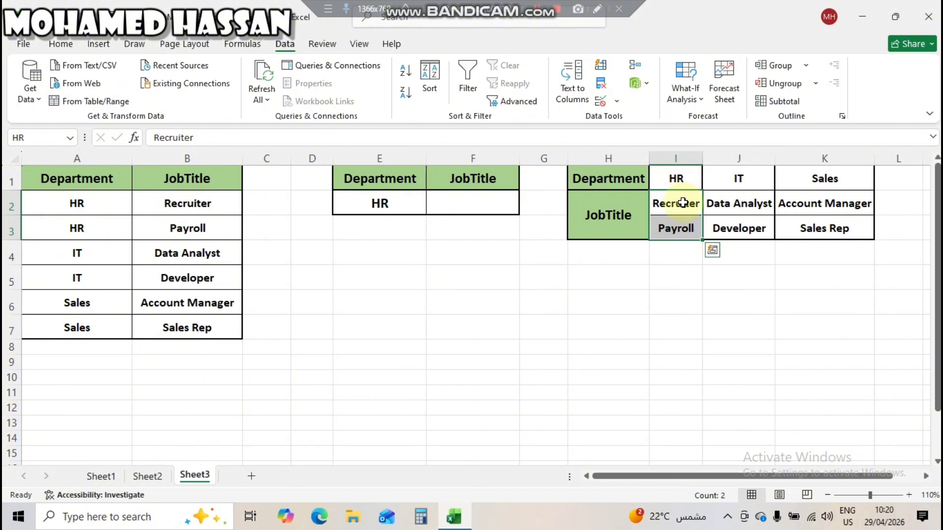
left_click(722, 203)
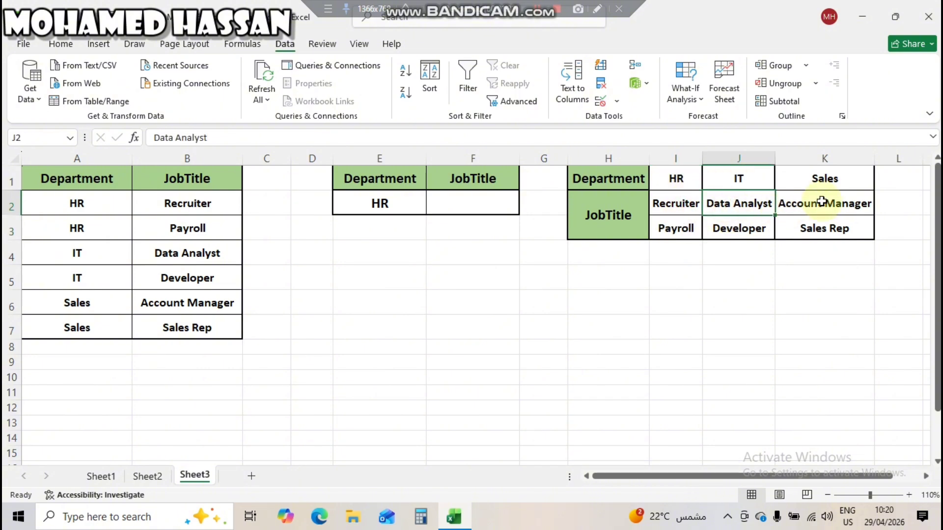
left_click_drag(808, 204, 825, 225)
left_click(479, 199)
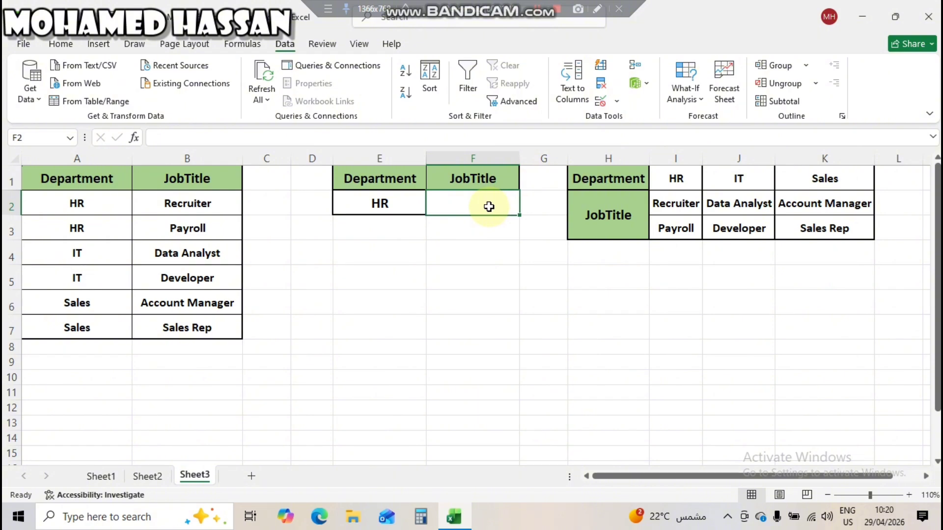
left_click_drag(679, 205, 684, 220)
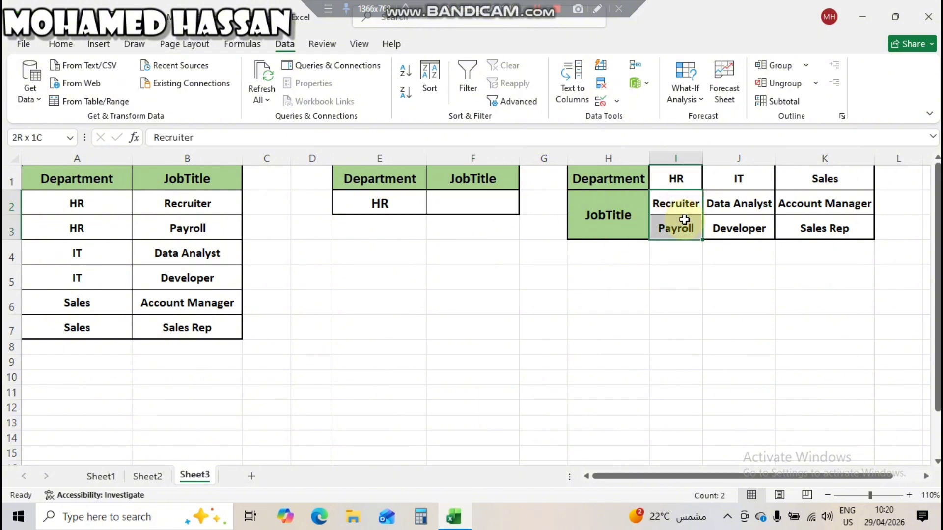
left_click_drag(738, 206, 727, 228)
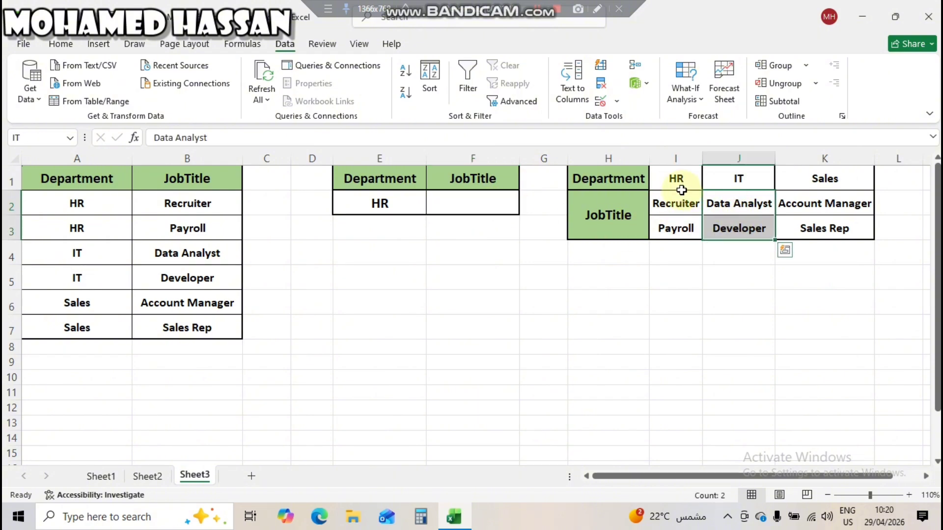
left_click_drag(677, 179, 808, 181)
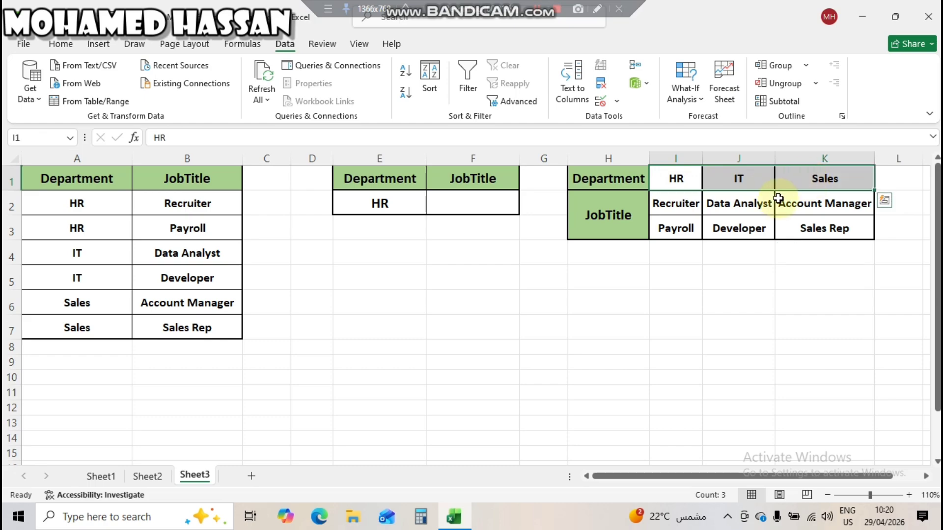
mouse_move(687, 204)
left_mouse_down()
mouse_move(680, 224)
mouse_move(687, 221)
left_mouse_up()
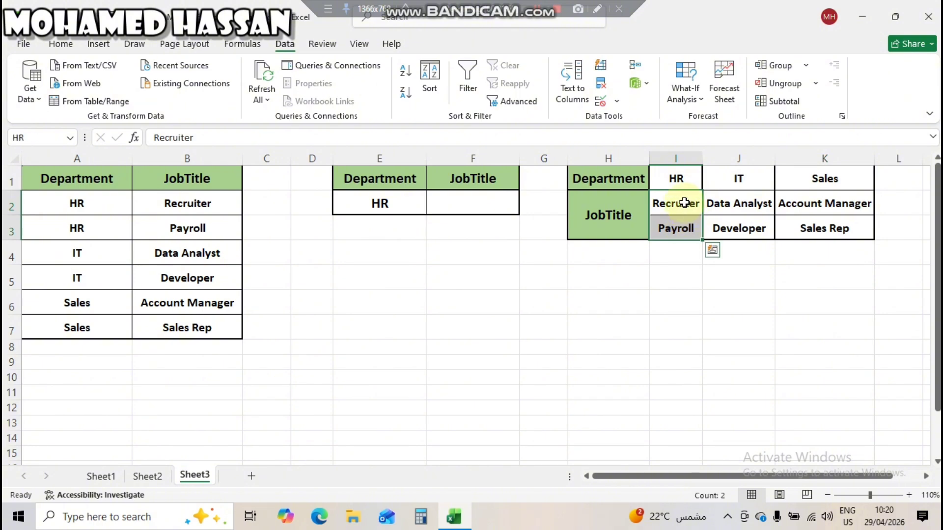
Name the range I2:I3 HR, using the copied department header from I1
left_click(686, 181)
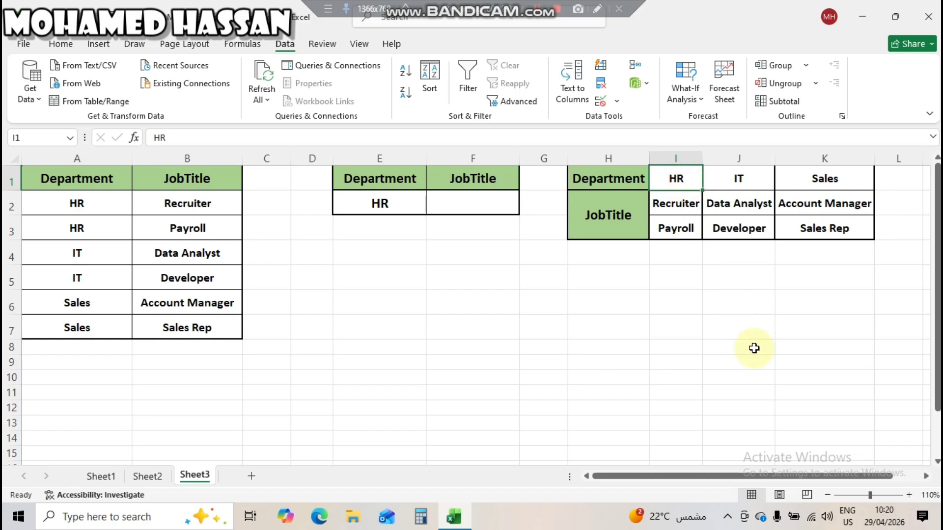
key("ctrl+c")
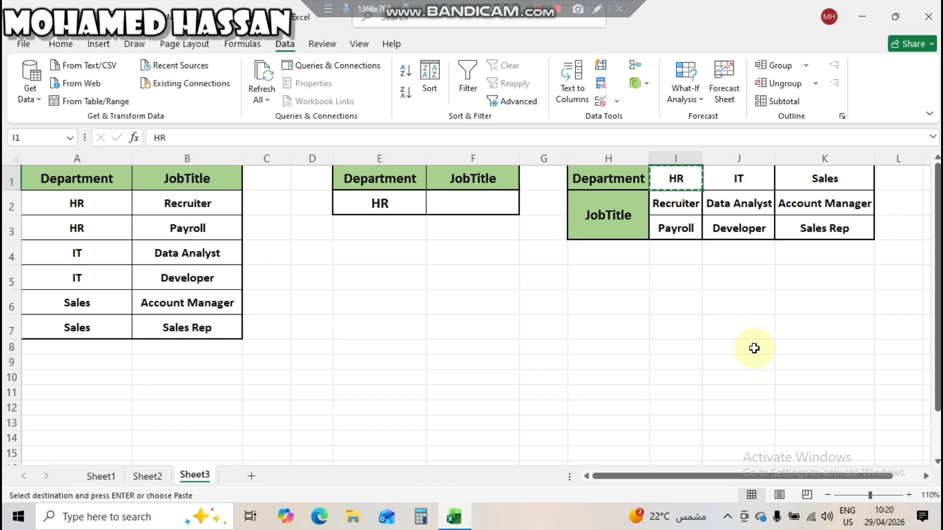
left_click_drag(691, 206, 691, 227)
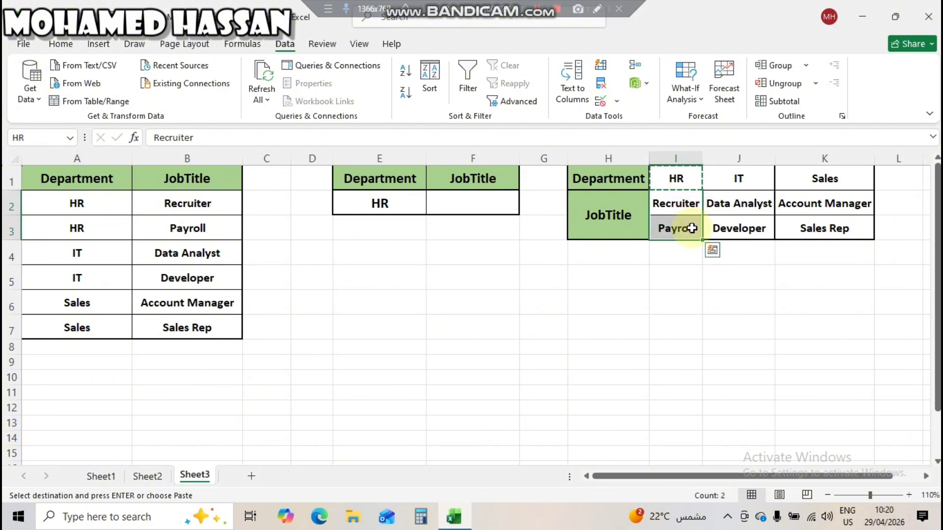
left_click(38, 136)
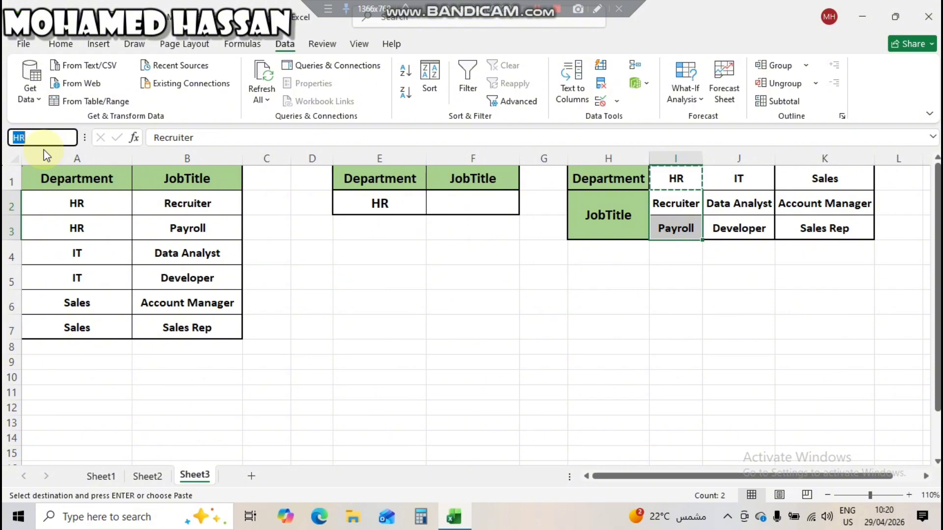
key("ctrl+v")
key("Return")
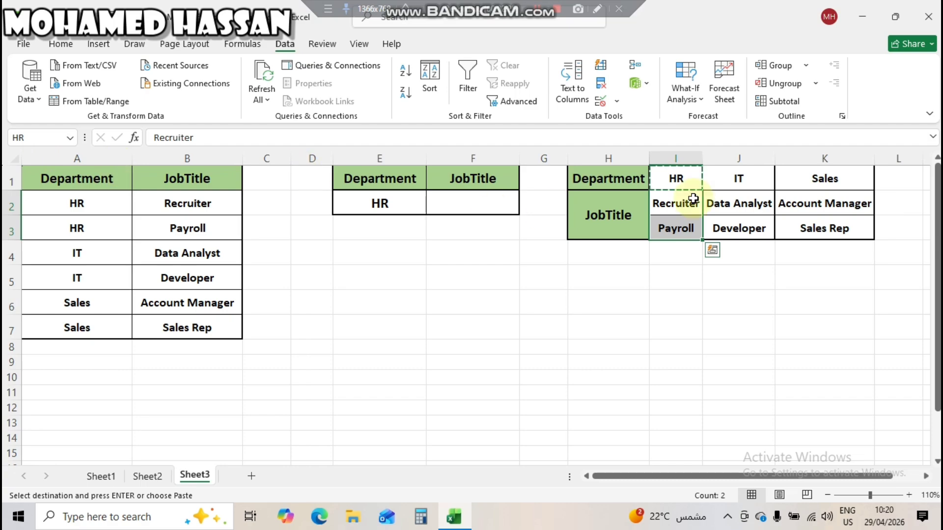
Copy the J1 header and name the range J2:J3 IT
left_click(738, 200)
left_click(733, 185)
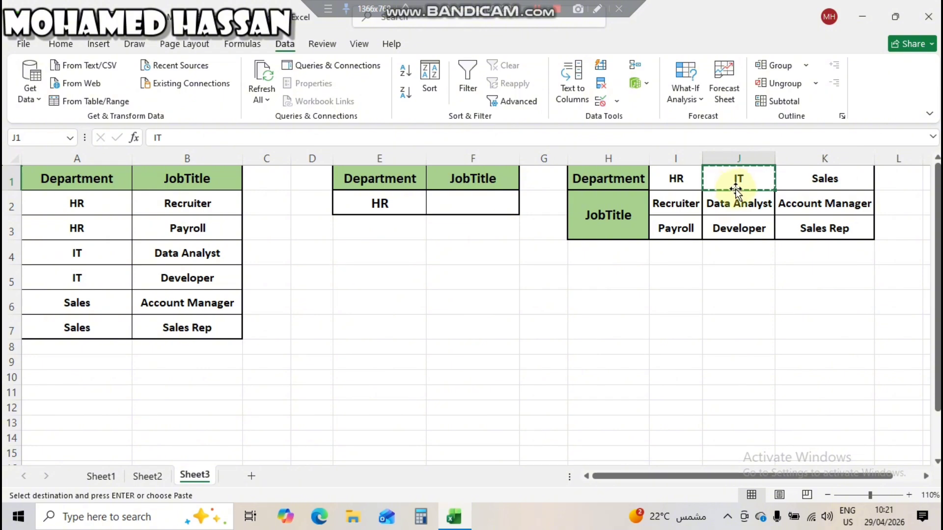
left_click_drag(735, 196, 739, 219)
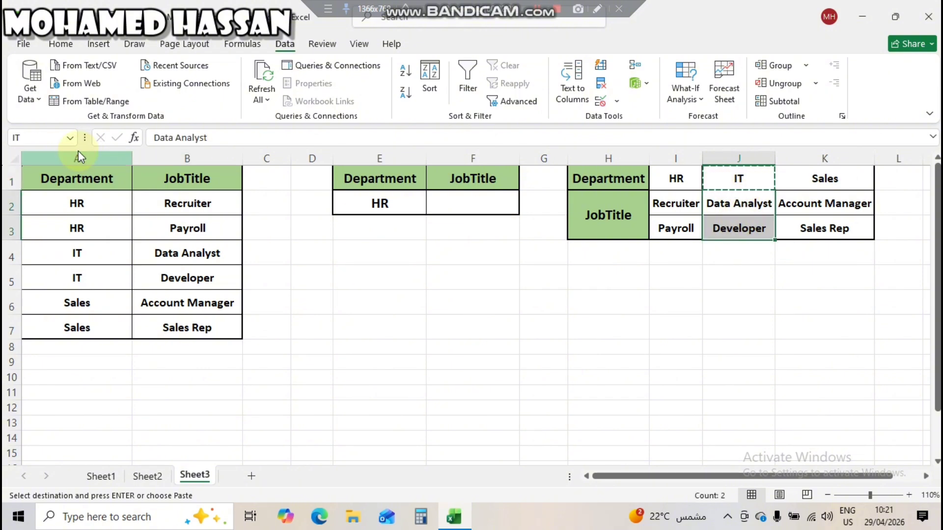
left_click(44, 138)
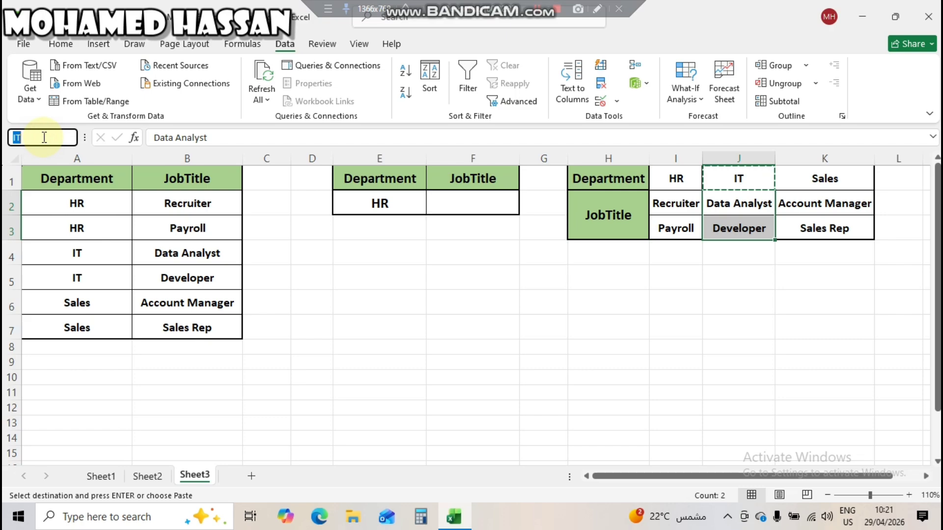
type("IT")
key("Return")
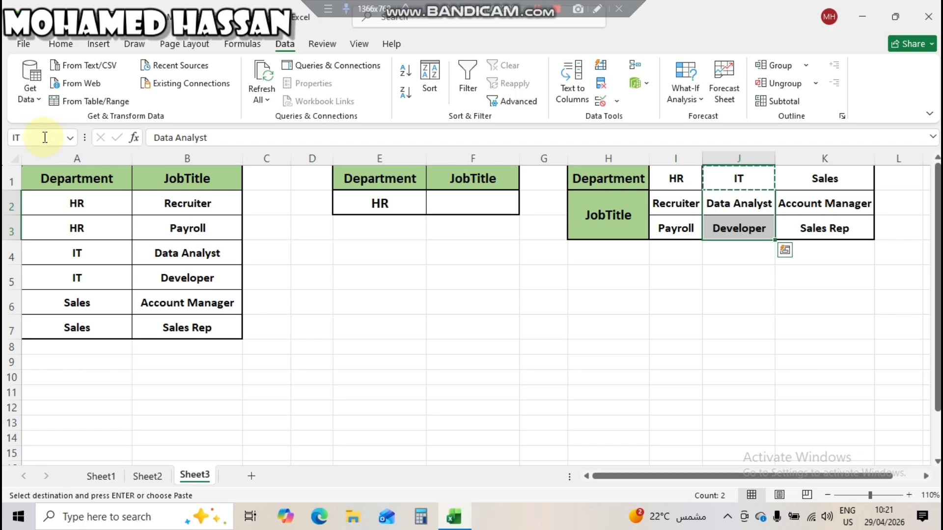
Copy the K1 header and name the range K2:K3 Sales
left_click(796, 179)
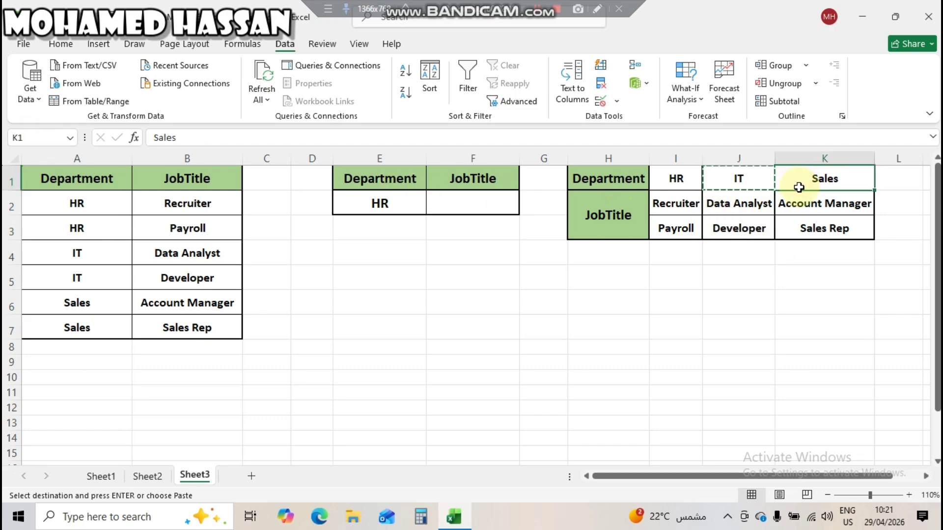
key("ctrl+c")
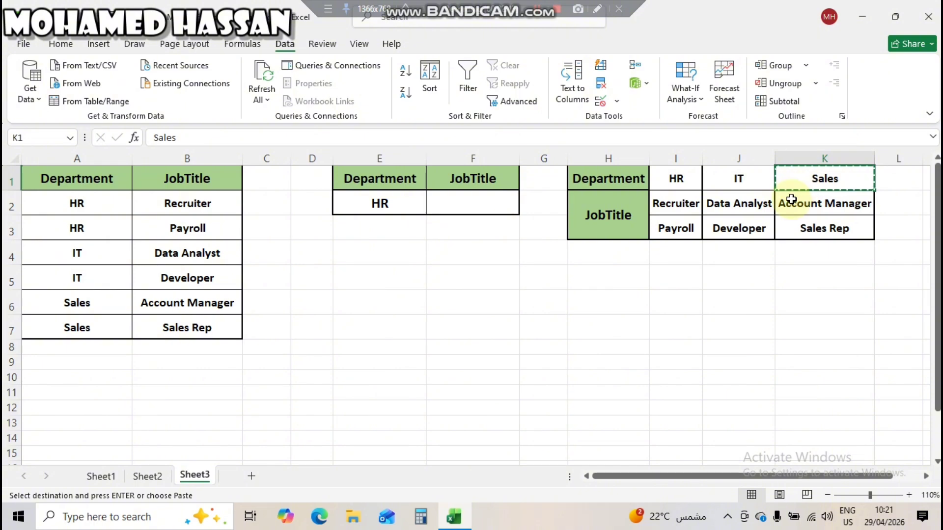
left_click_drag(812, 202, 815, 228)
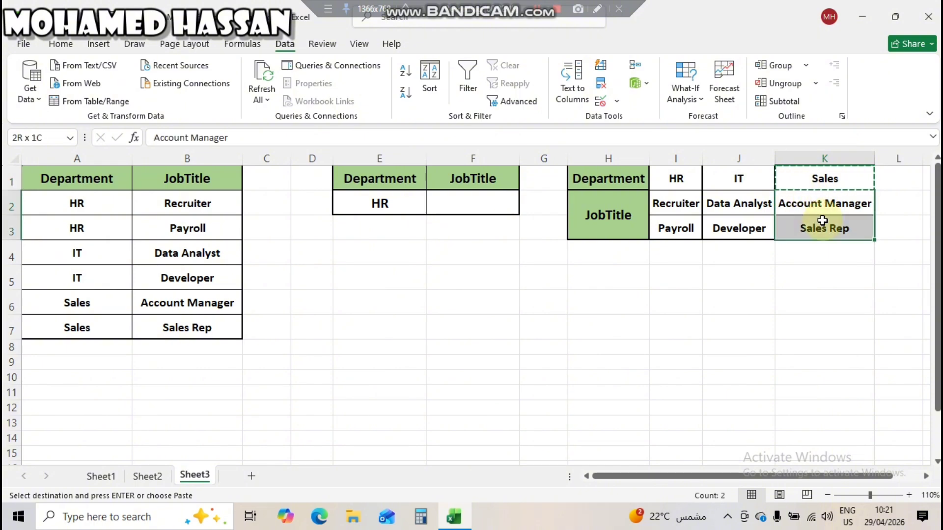
left_click(50, 138)
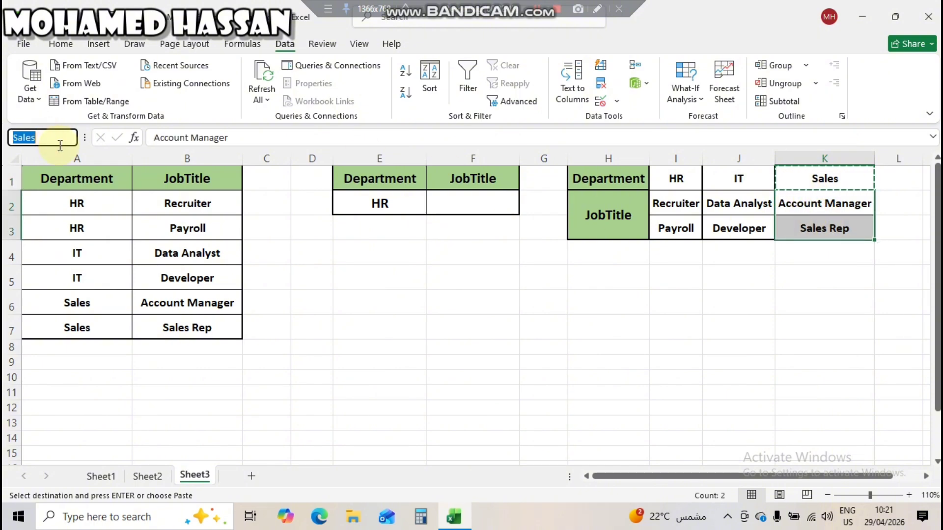
key("Return")
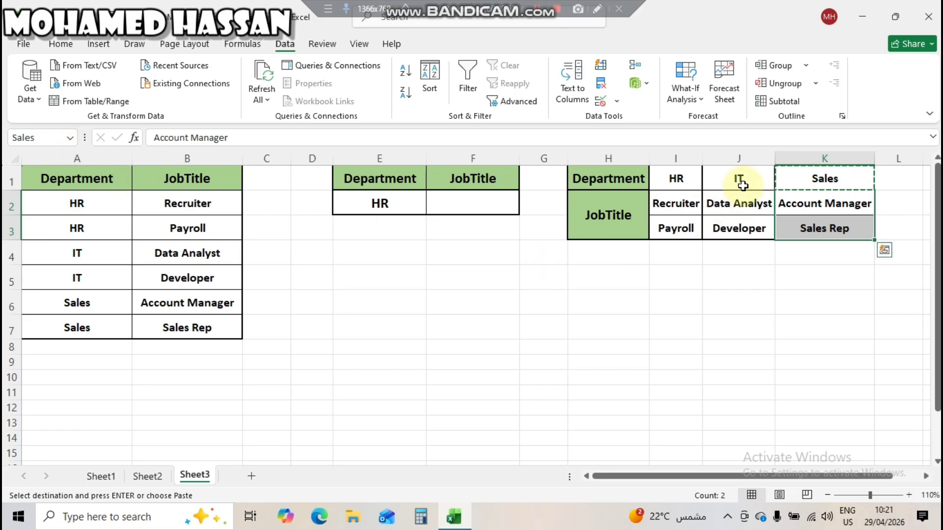
Add list validation to F2 with the source =indirect(E2), and choose Payroll from its drop-down
key("Escape")
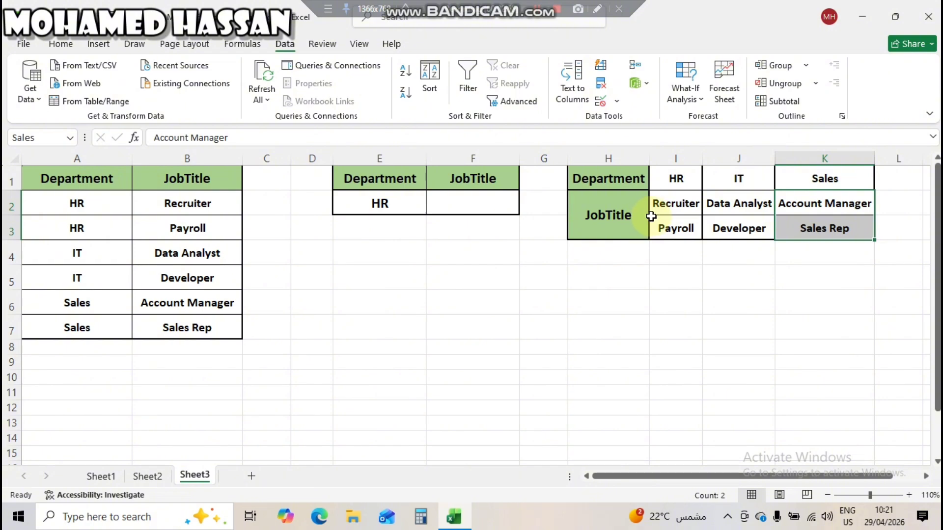
left_click(502, 199)
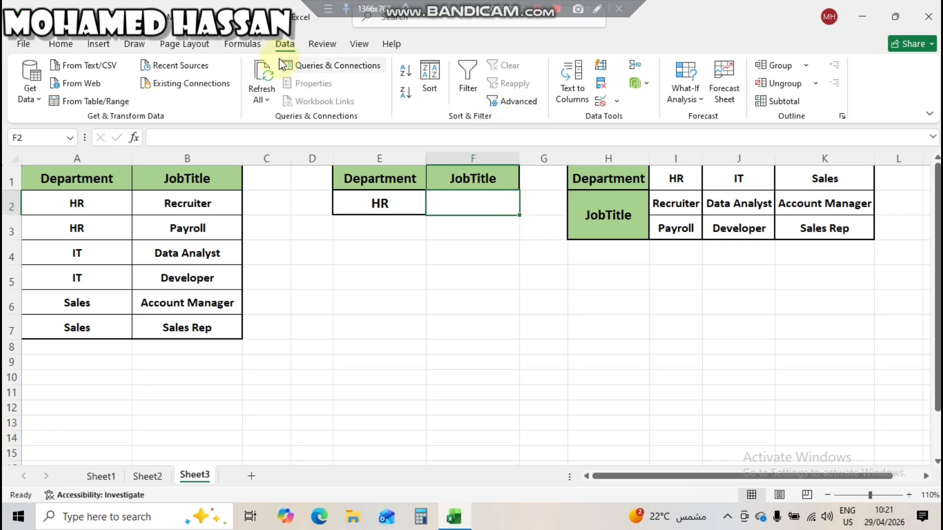
left_click(618, 101)
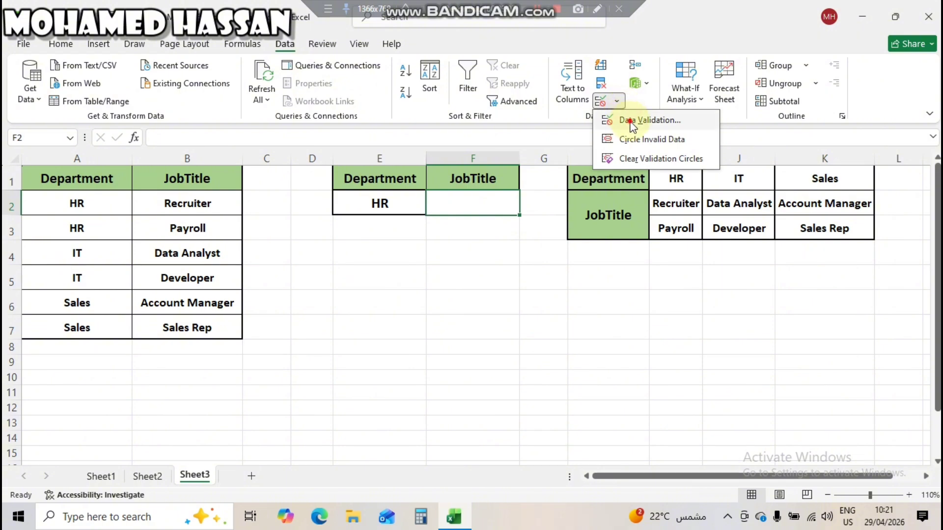
left_click(631, 121)
left_click(398, 314)
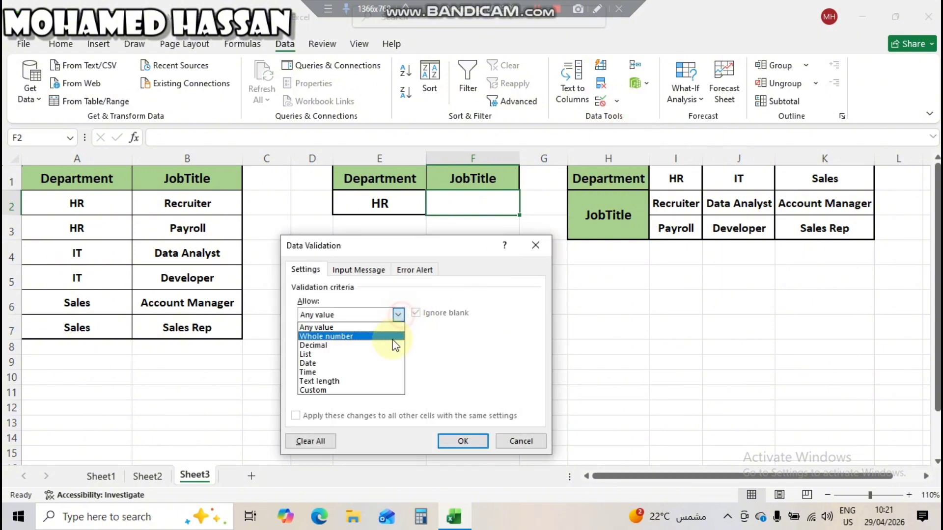
left_click(383, 354)
left_click(458, 372)
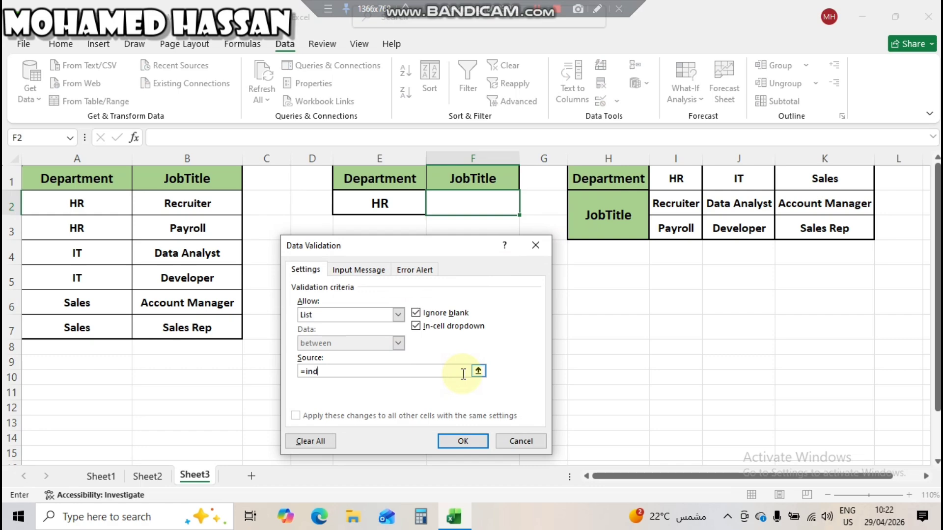
type("rect(E2")
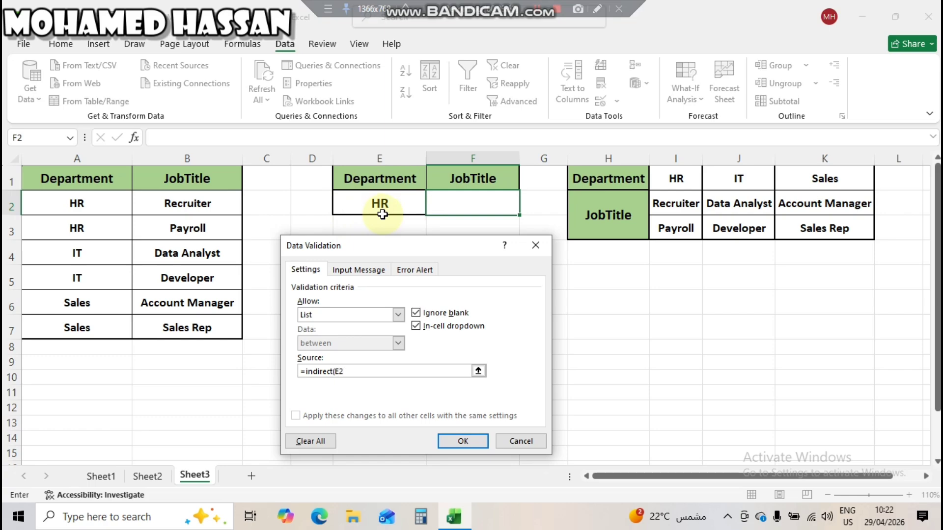
key("Return")
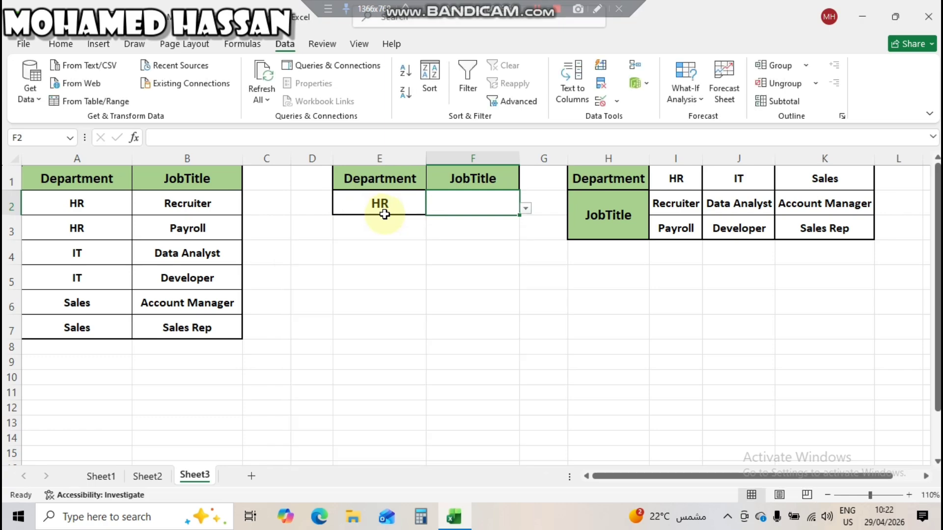
left_click(526, 209)
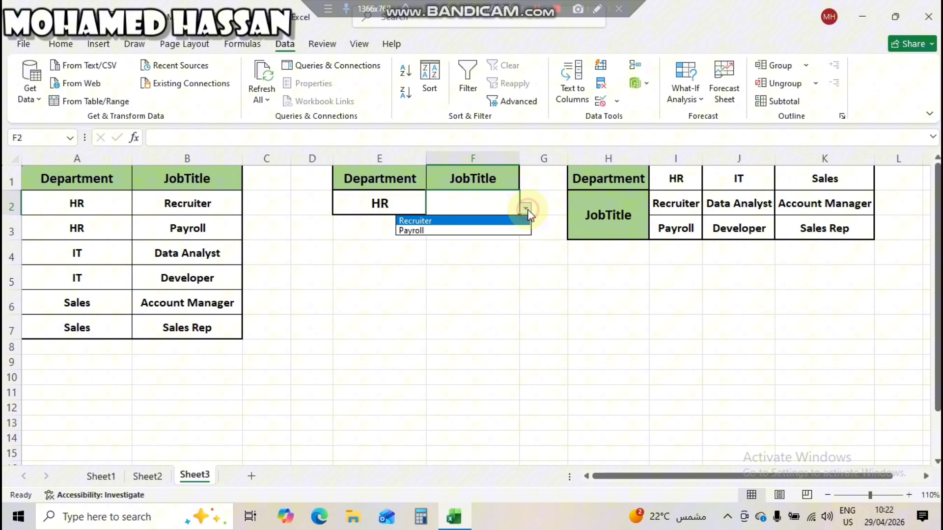
left_click(501, 230)
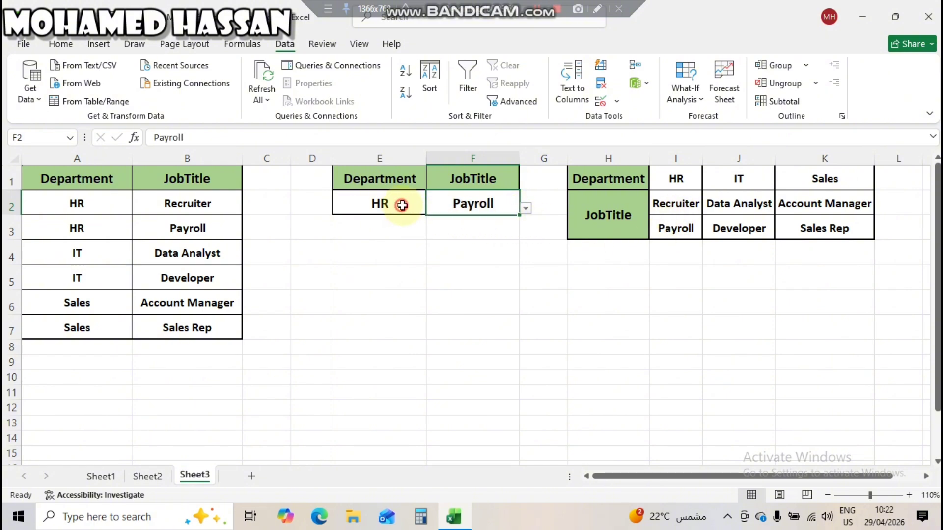
Set the department in E2 to IT and choose Developer as the job title in F2
left_click(417, 210)
left_click(432, 208)
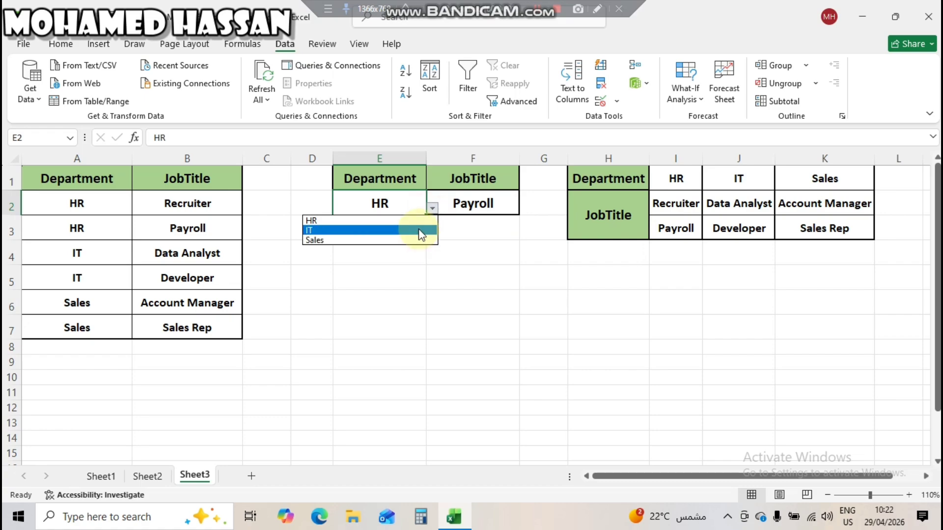
left_click(418, 228)
left_click(465, 212)
left_click(525, 208)
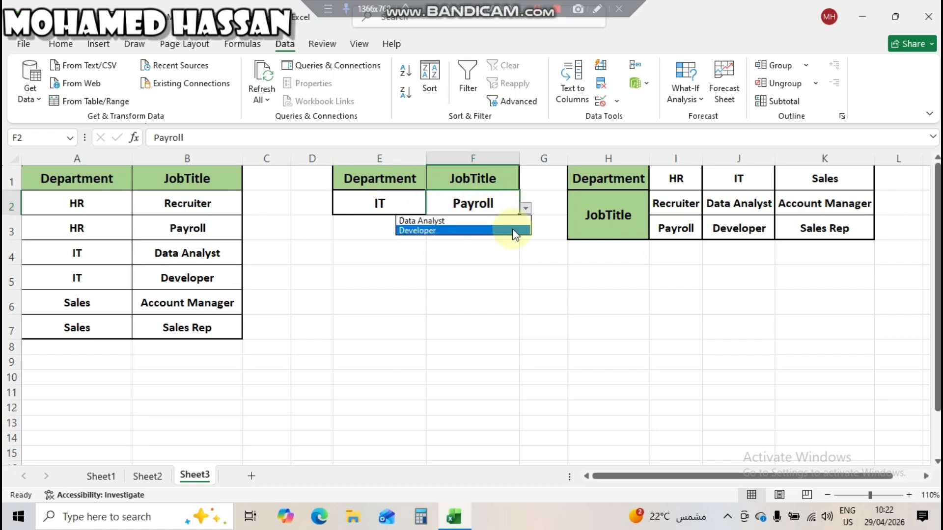
left_click(513, 230)
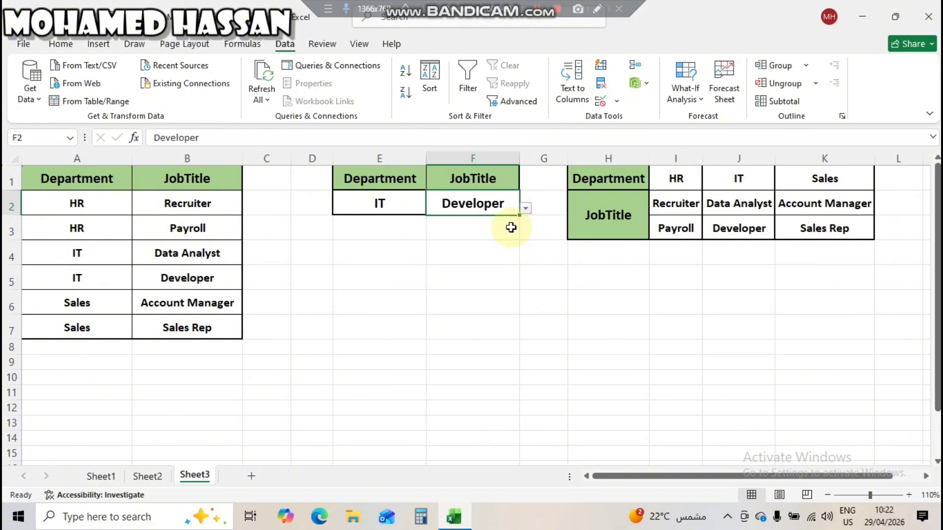
Select the Sales department with the Account Manager job title in E2:F2, and auto-fit column F to its contents
left_click(400, 206)
left_click(433, 211)
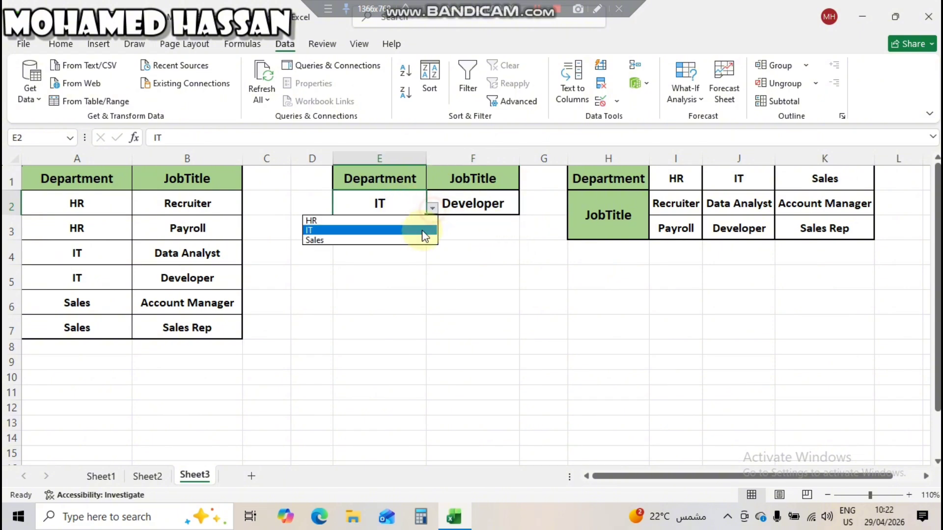
left_click(418, 239)
left_click(496, 207)
left_click(525, 208)
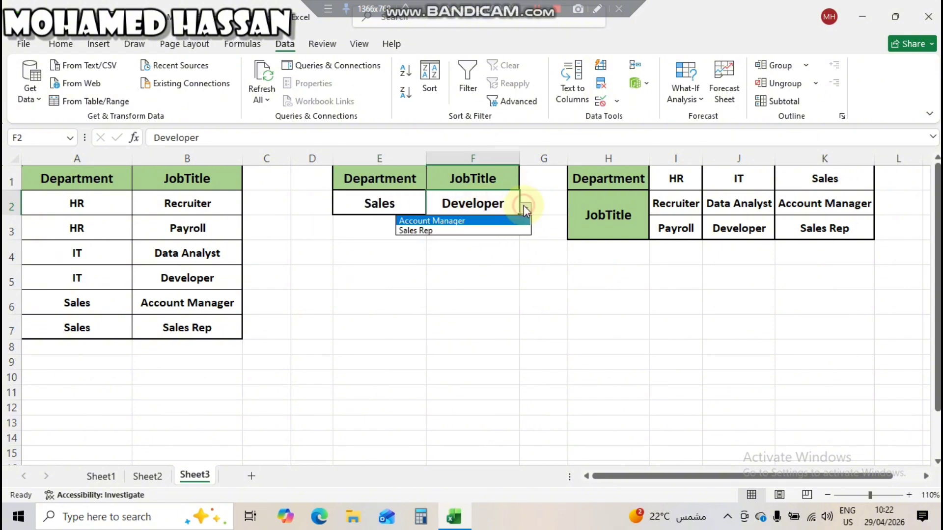
left_click(511, 224)
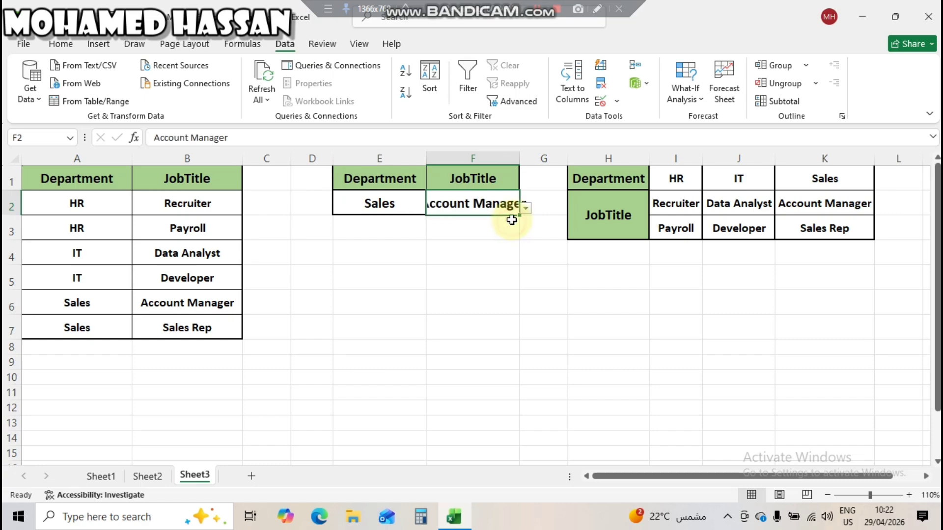
double_click(516, 159)
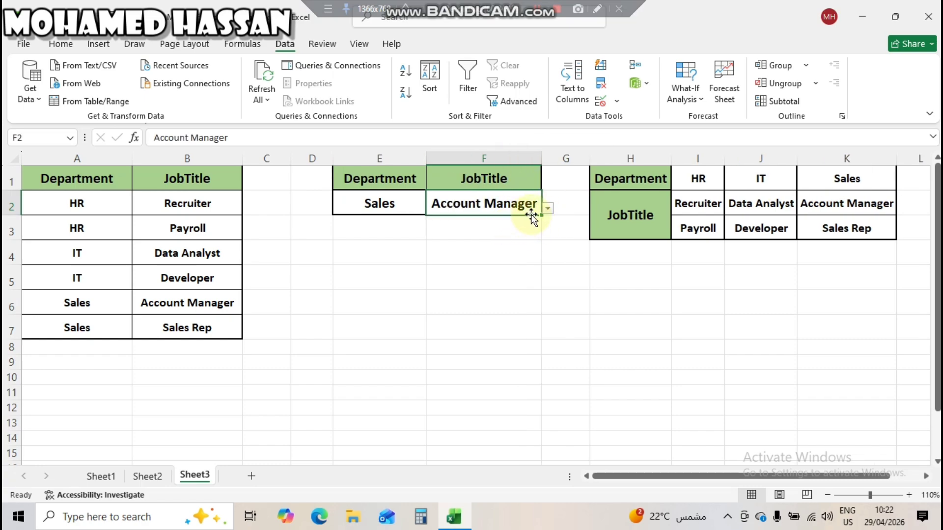
Change the department in E2 to HR using its drop-down list
left_click(411, 204)
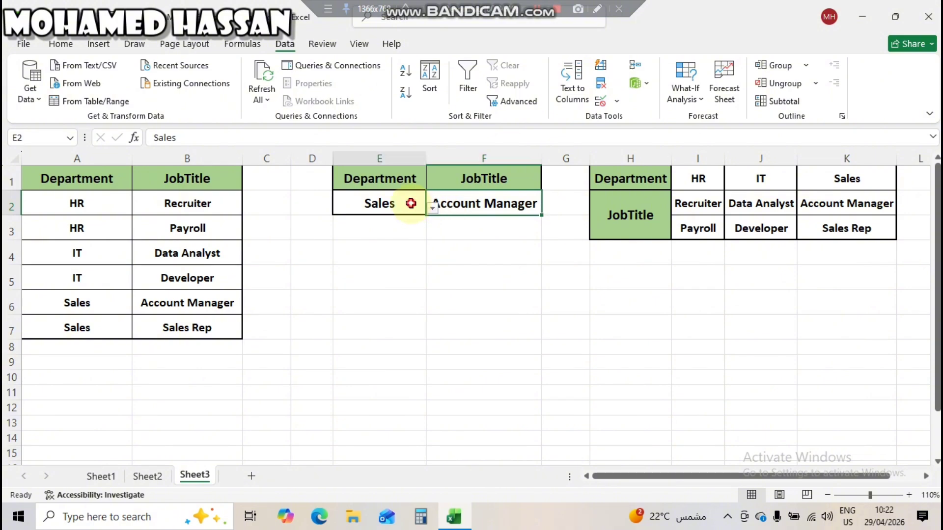
left_click(432, 208)
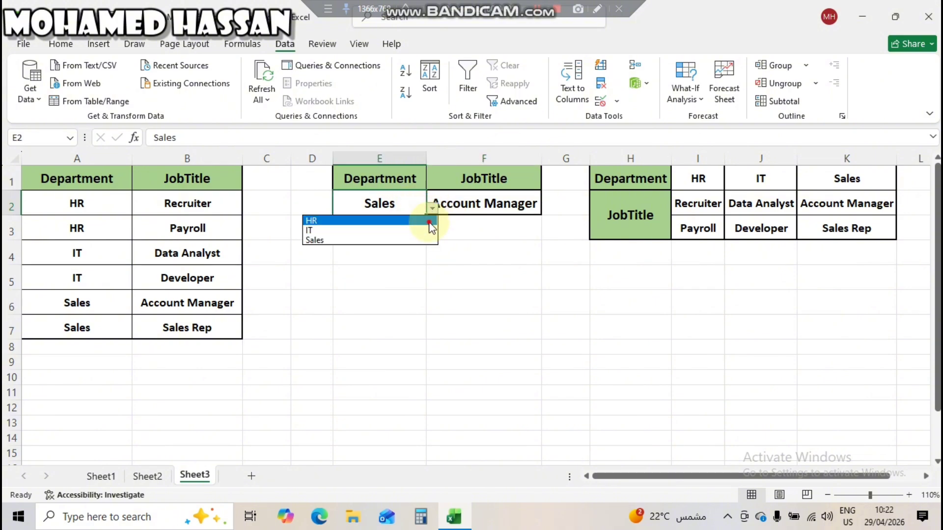
left_click(429, 222)
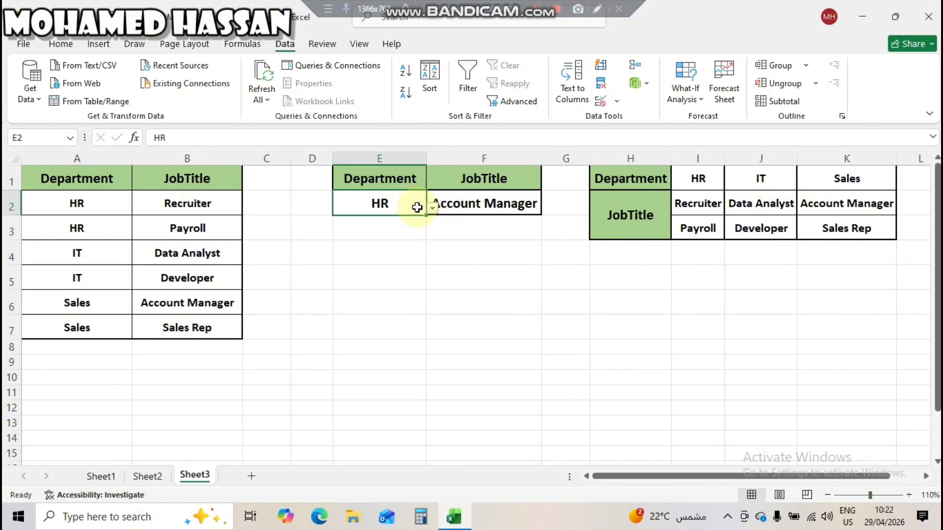